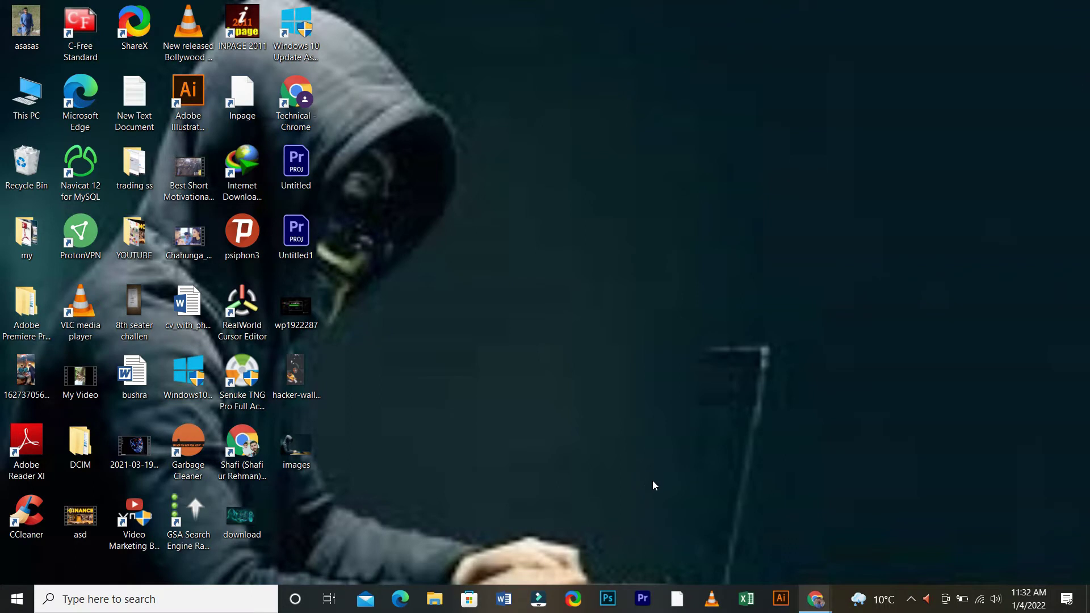
Step: Bring the Chrome window showing the Binance home page to the front
{"action": "key", "text": "alt+Tab"}
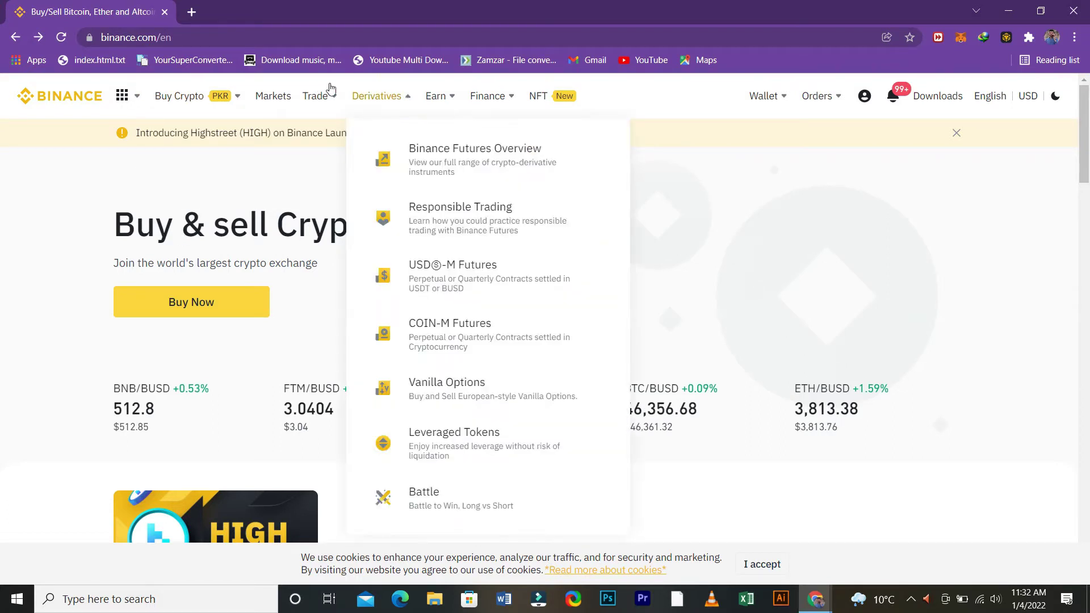
Step: Go to P2P Trading from the Buy Crypto menu to reach the Post Normal Ad form
{"action": "mouse_move", "coordinate": [155, 84]}
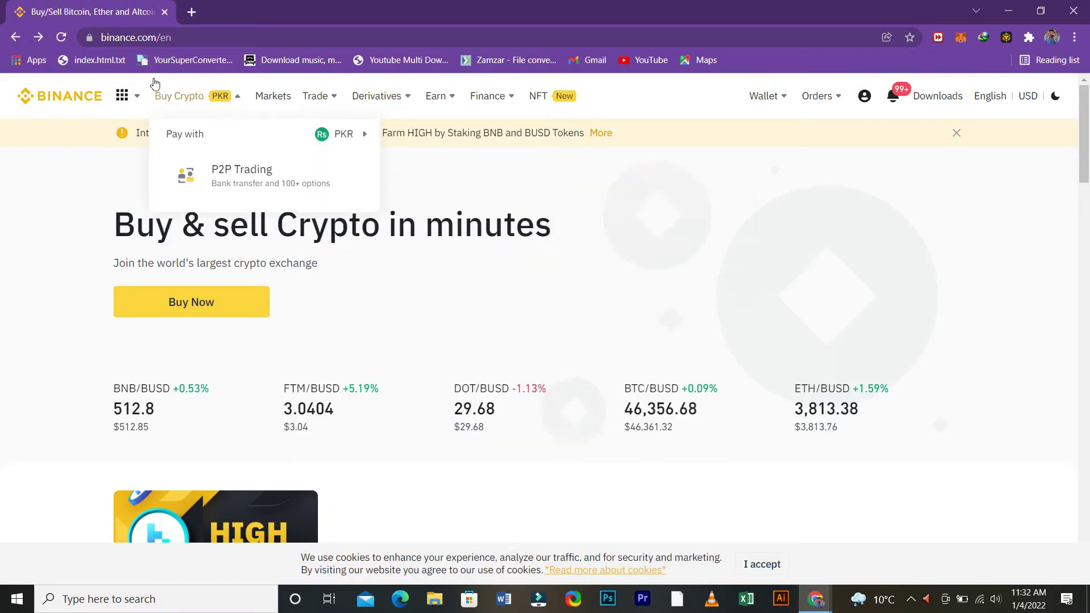
{"action": "left_click", "coordinate": [202, 149]}
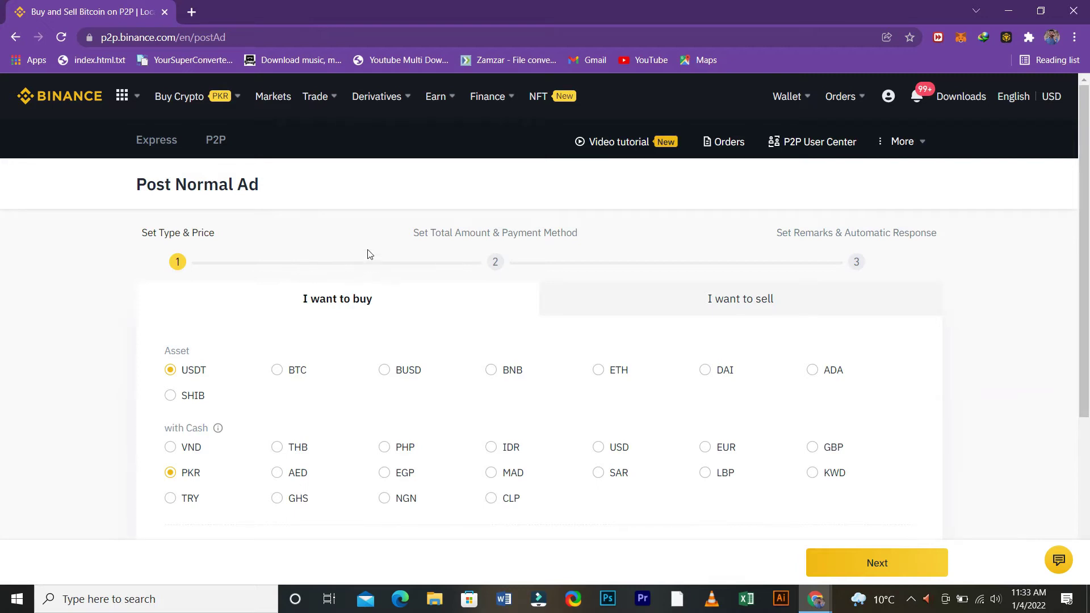
{"action": "scroll", "coordinate": [367, 238], "scroll_direction": "down", "scroll_amount": 1}
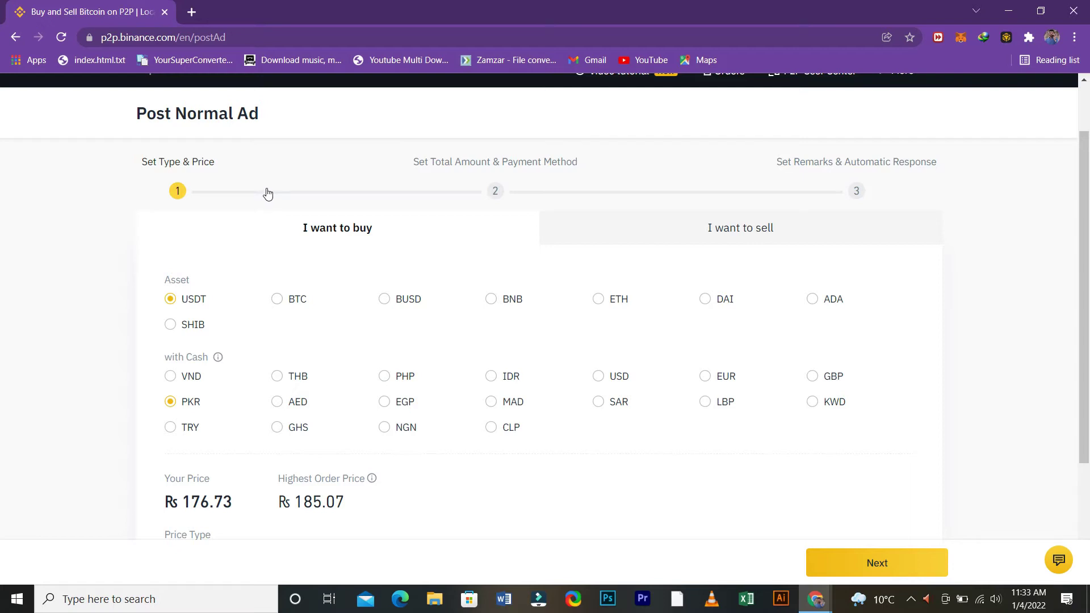
{"action": "left_click", "coordinate": [587, 188]}
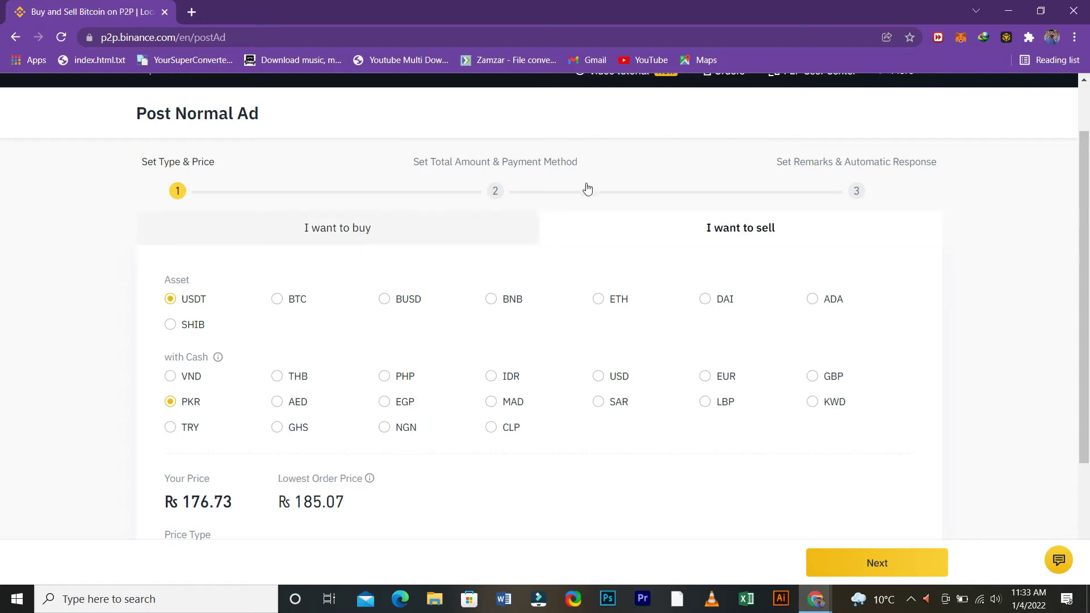
{"action": "left_click", "coordinate": [374, 191]}
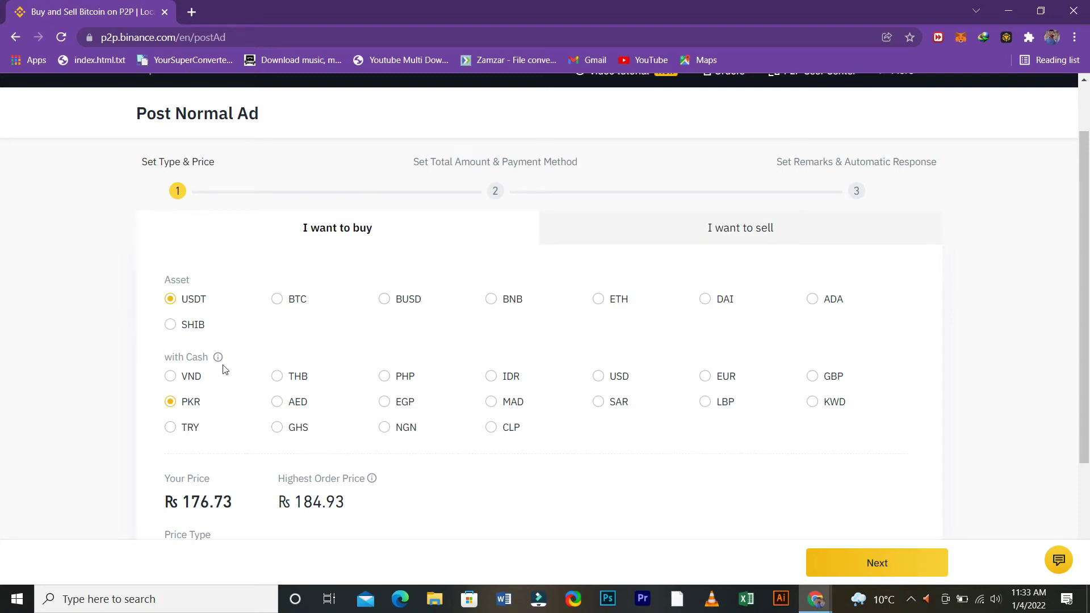
Step: Switch the price type to Floating and set the floating price margin to 184.1 %
{"action": "scroll", "coordinate": [225, 358], "scroll_direction": "down", "scroll_amount": 3}
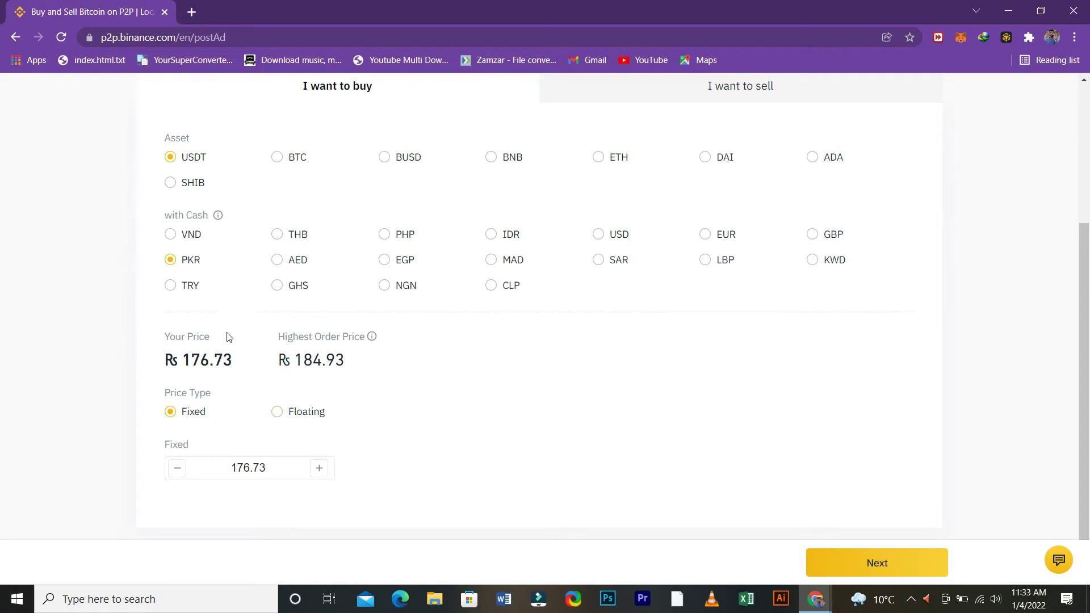
{"action": "key", "text": "space"}
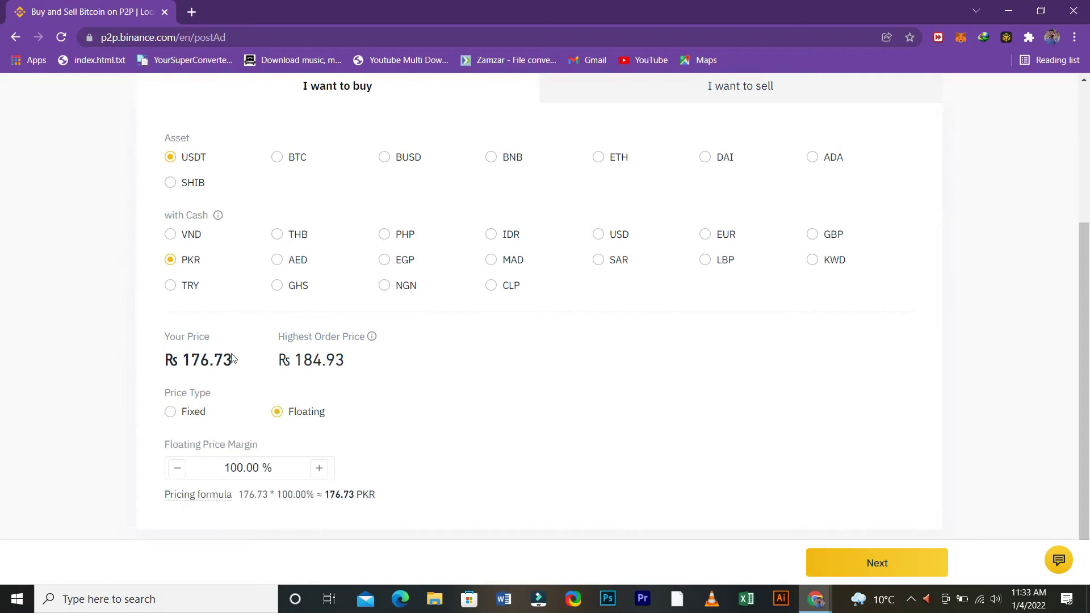
{"action": "key", "text": "Tab"}
{"action": "key", "text": "BackSpace"}
{"action": "key", "text": "BackSpace"}
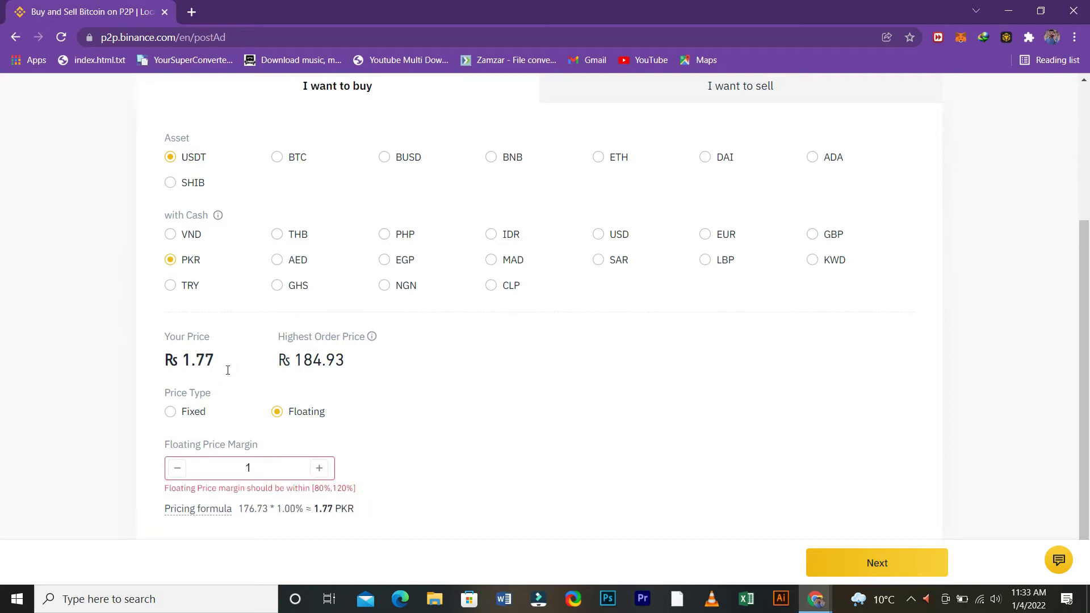
{"action": "type", "text": "84"}
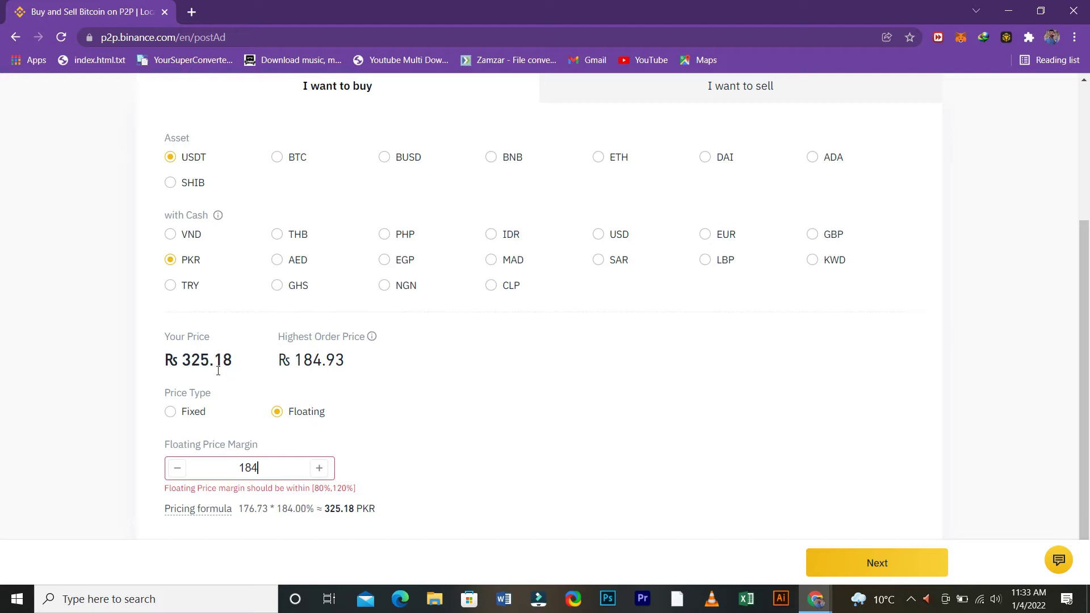
{"action": "type", "text": ".1"}
{"action": "left_click", "coordinate": [359, 396]}
Step: Switch back to Fixed pricing at 184 PKR and continue to the amount and payment step
{"action": "left_click", "coordinate": [170, 411]}
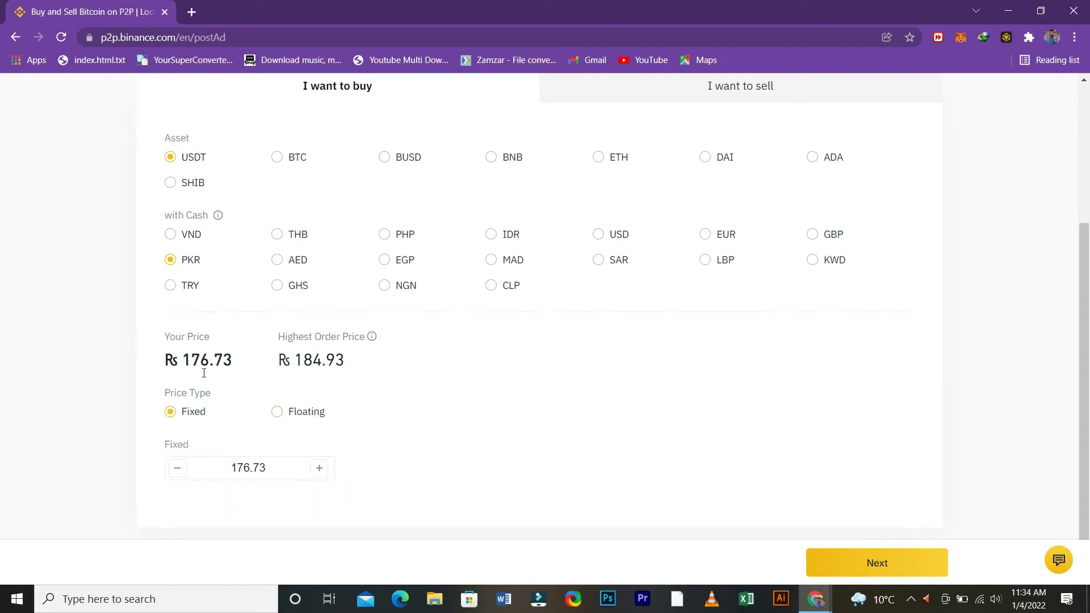
{"action": "key", "text": "BackSpace"}
{"action": "key", "text": "BackSpace"}
{"action": "key", "text": "BackSpace"}
{"action": "key", "text": "BackSpace"}
{"action": "key", "text": "BackSpace"}
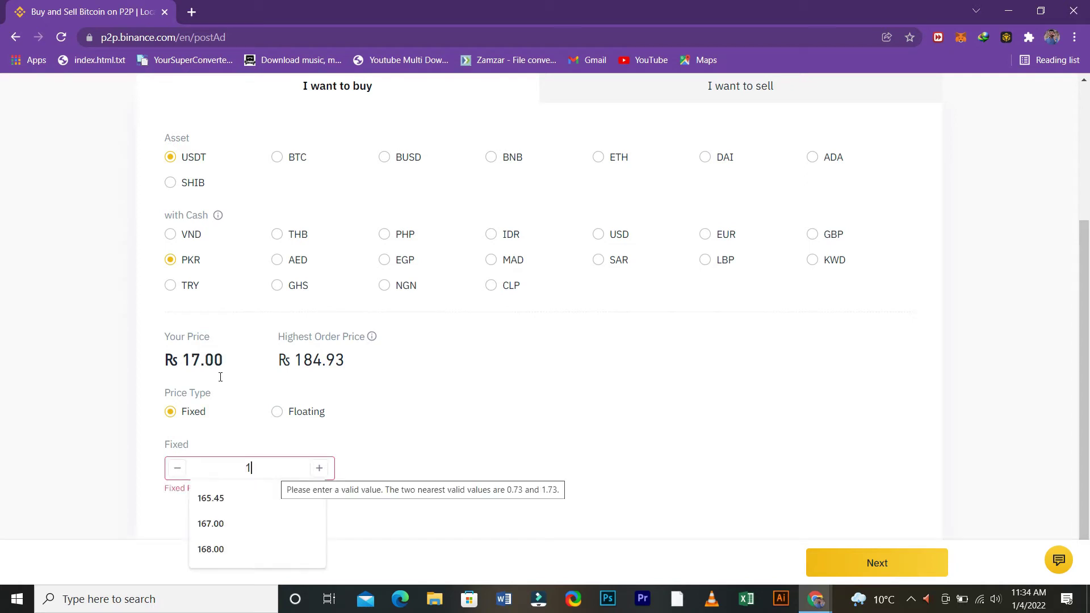
{"action": "type", "text": "84"}
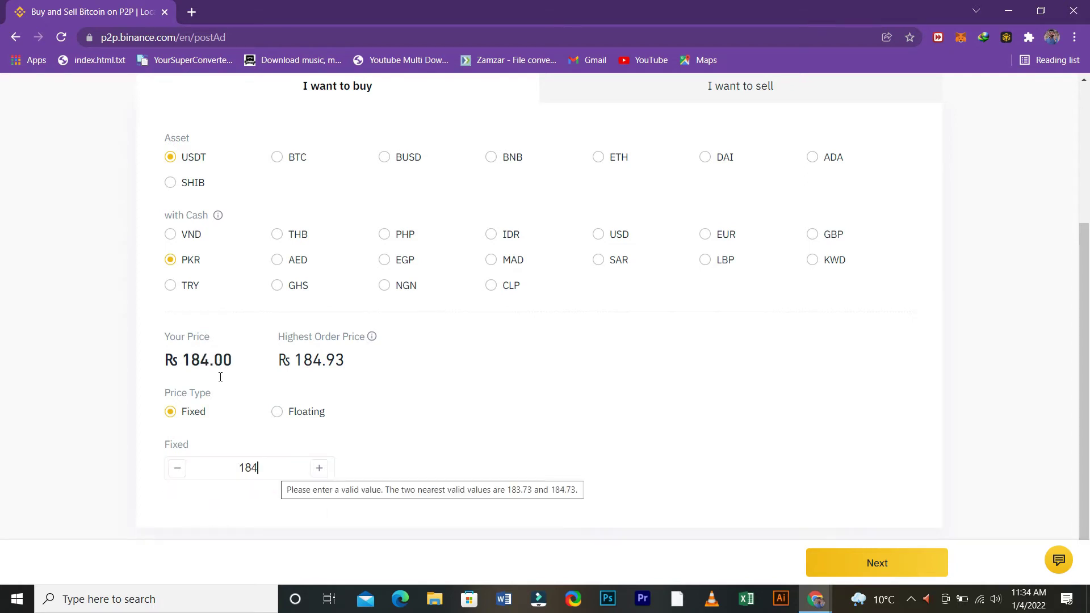
{"action": "scroll", "coordinate": [348, 355], "scroll_direction": "down", "scroll_amount": 1}
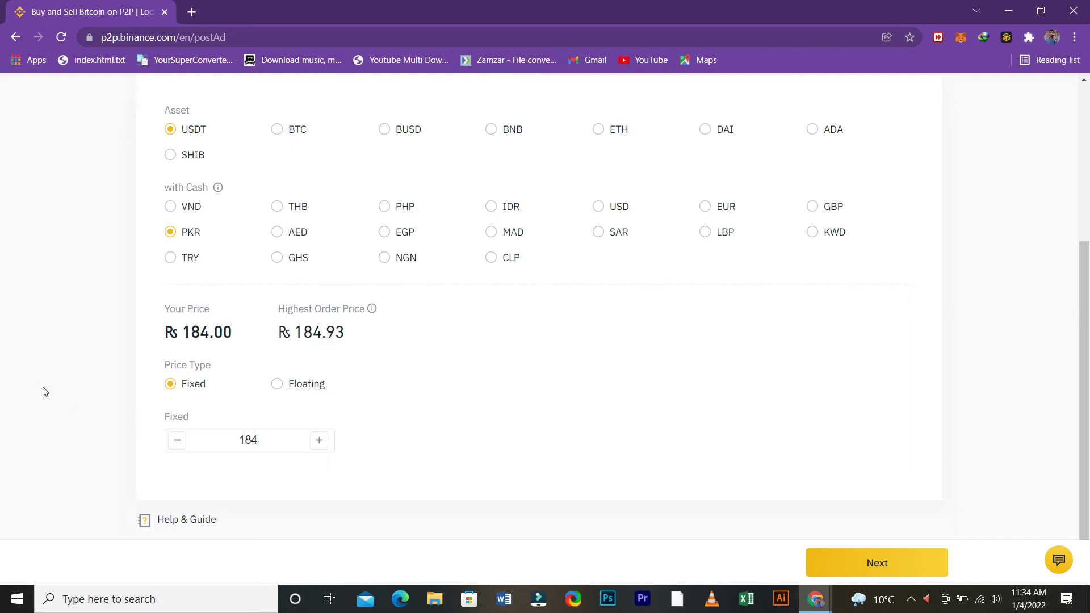
{"action": "key", "text": "BackSpace"}
{"action": "type", "text": "3.99"}
{"action": "key", "text": "BackSpace"}
{"action": "key", "text": "BackSpace"}
{"action": "key", "text": "BackSpace"}
{"action": "key", "text": "BackSpace"}
{"action": "type", "text": "4"}
{"action": "key", "text": "Return"}
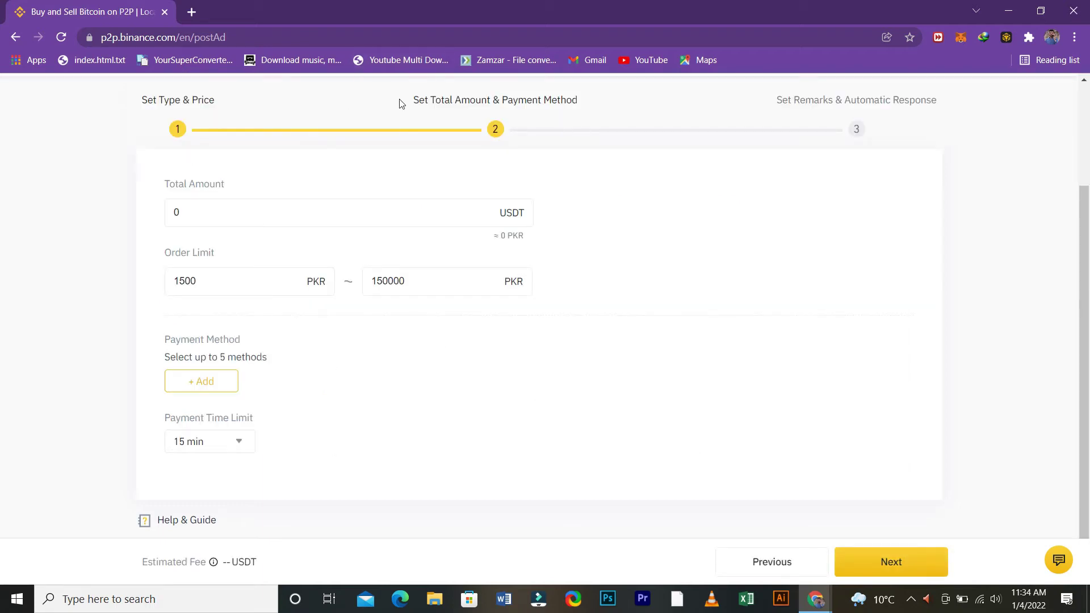
Step: Enter a 270 USDT total amount and an 8000–15000 PKR order limit, then open payment methods
{"action": "key", "text": "Tab"}
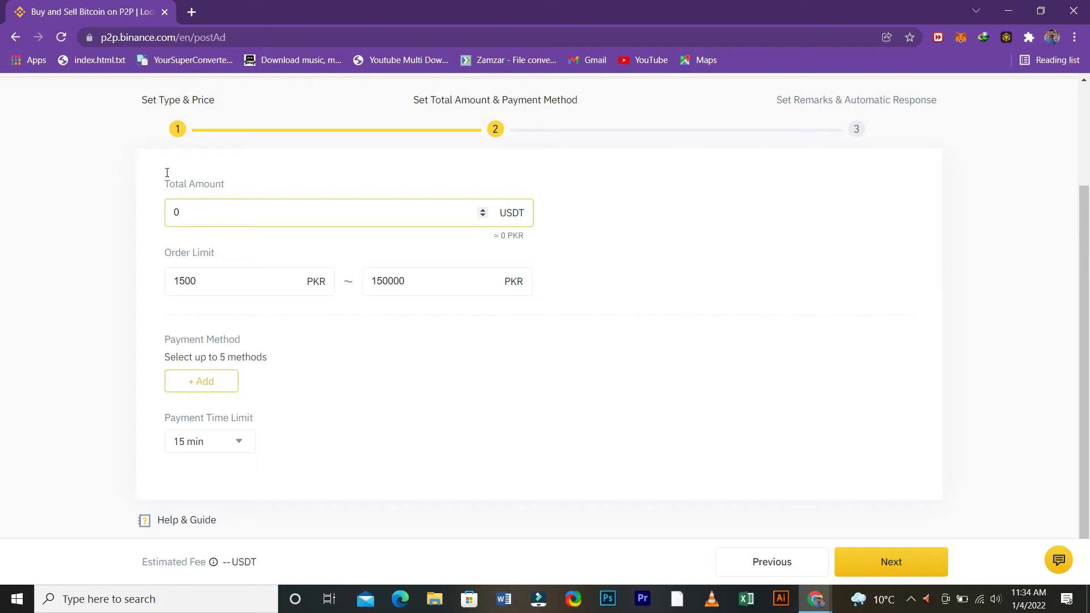
{"action": "key", "text": "BackSpace"}
{"action": "type", "text": "270"}
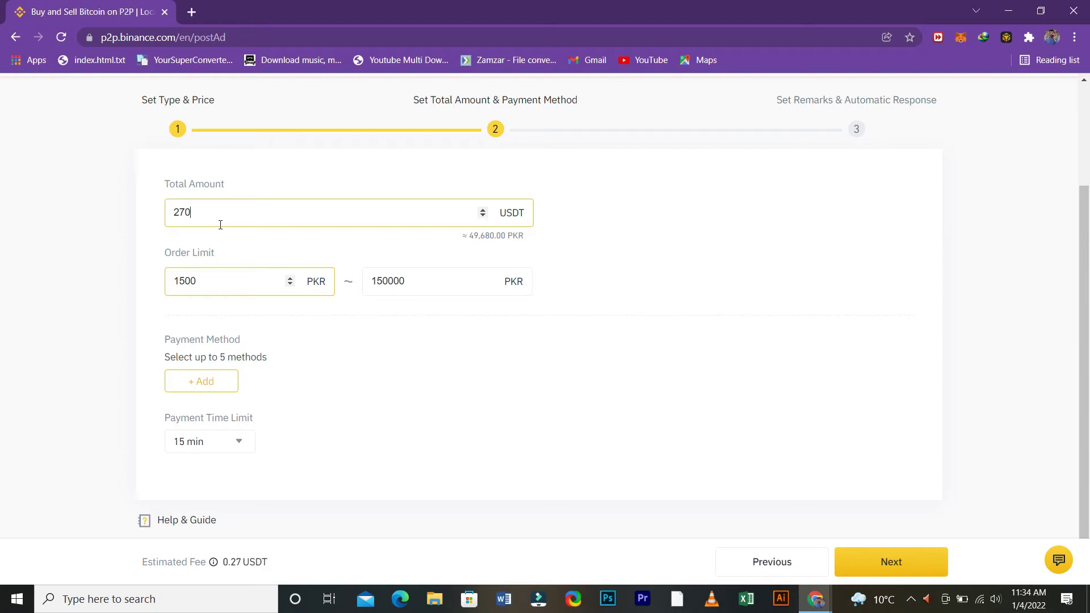
{"action": "key", "text": "Tab"}
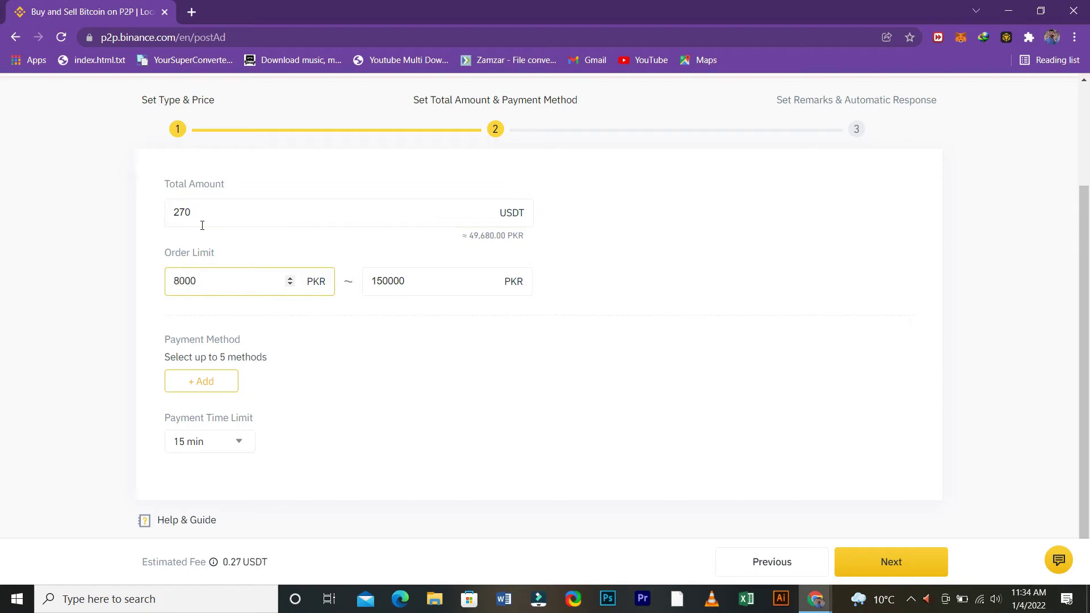
{"action": "key", "text": "Tab"}
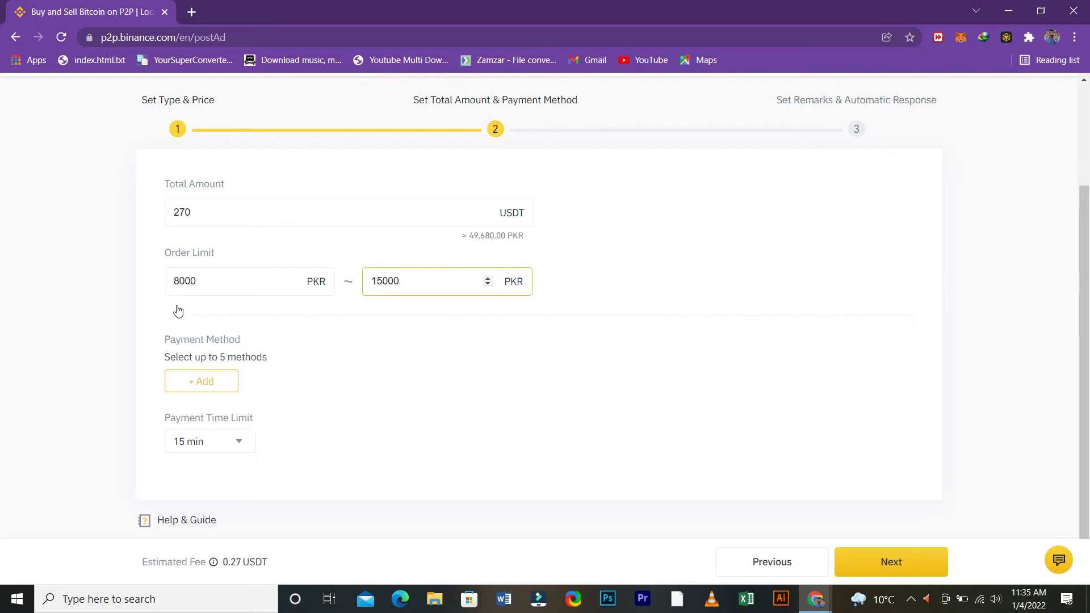
{"action": "key", "text": "Tab"}
{"action": "key", "text": "Return"}
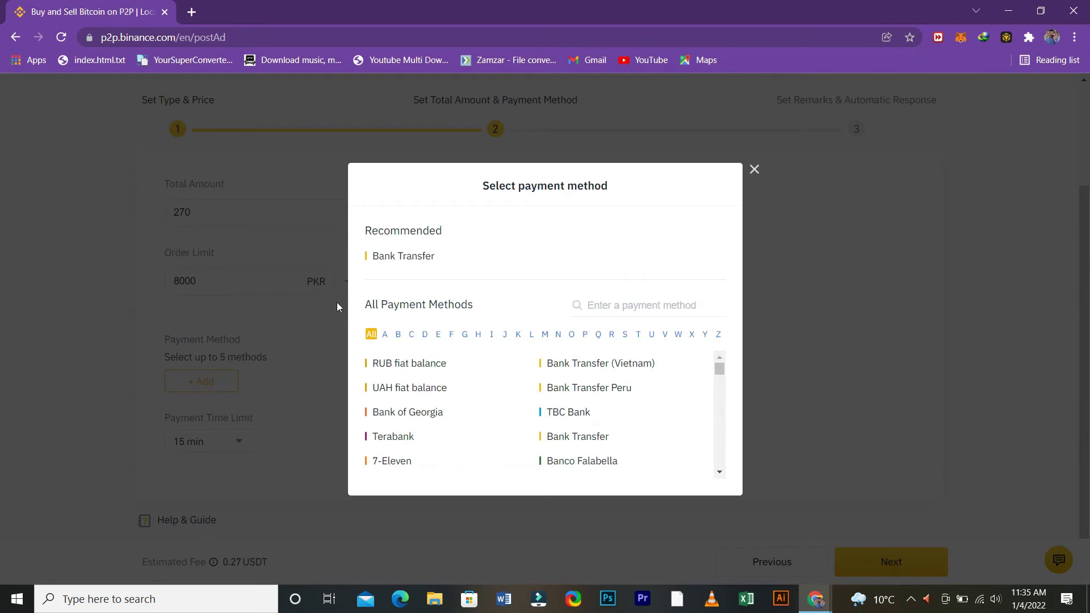
Step: Add Bank Transfer as a payment method
{"action": "scroll", "coordinate": [410, 307], "scroll_direction": "down", "scroll_amount": 1}
{"action": "scroll", "coordinate": [410, 310], "scroll_direction": "down", "scroll_amount": 2}
{"action": "scroll", "coordinate": [410, 310], "scroll_direction": "up", "scroll_amount": 3}
{"action": "key", "text": "Return"}
{"action": "key", "text": "Return"}
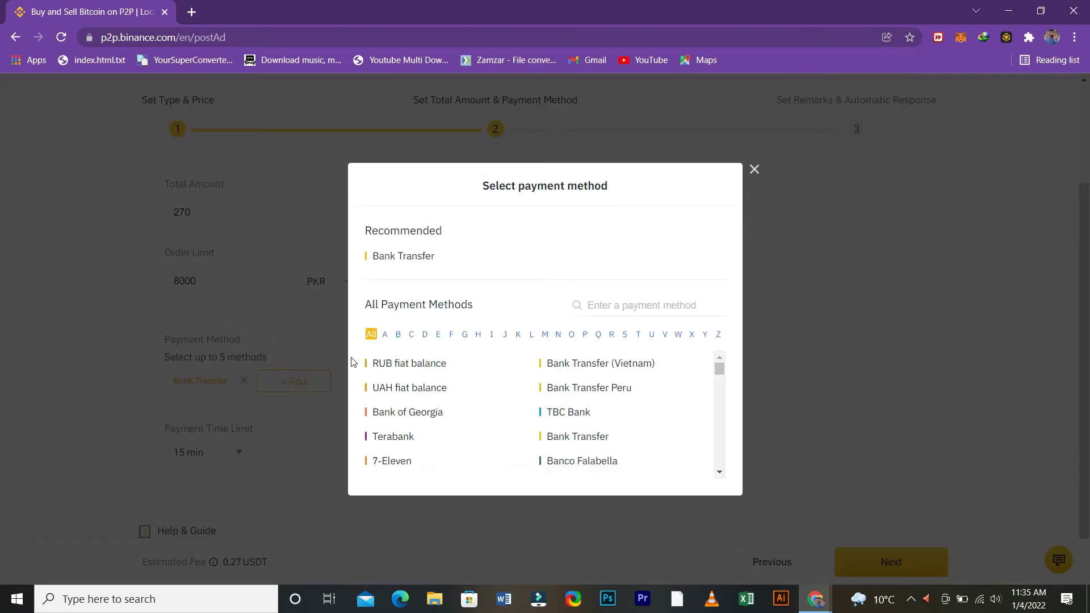
Step: Search 'easy' and add Easypaisa-PK Only as a second payment method
{"action": "scroll", "coordinate": [405, 359], "scroll_direction": "down", "scroll_amount": 1}
{"action": "scroll", "coordinate": [406, 359], "scroll_direction": "down", "scroll_amount": 5}
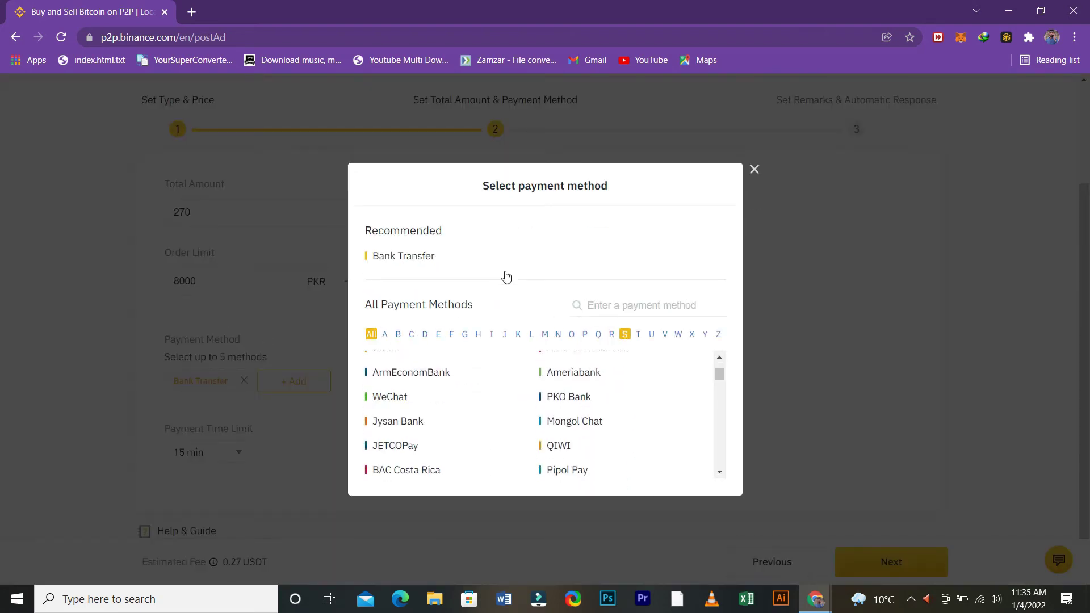
{"action": "scroll", "coordinate": [507, 274], "scroll_direction": "down", "scroll_amount": 3}
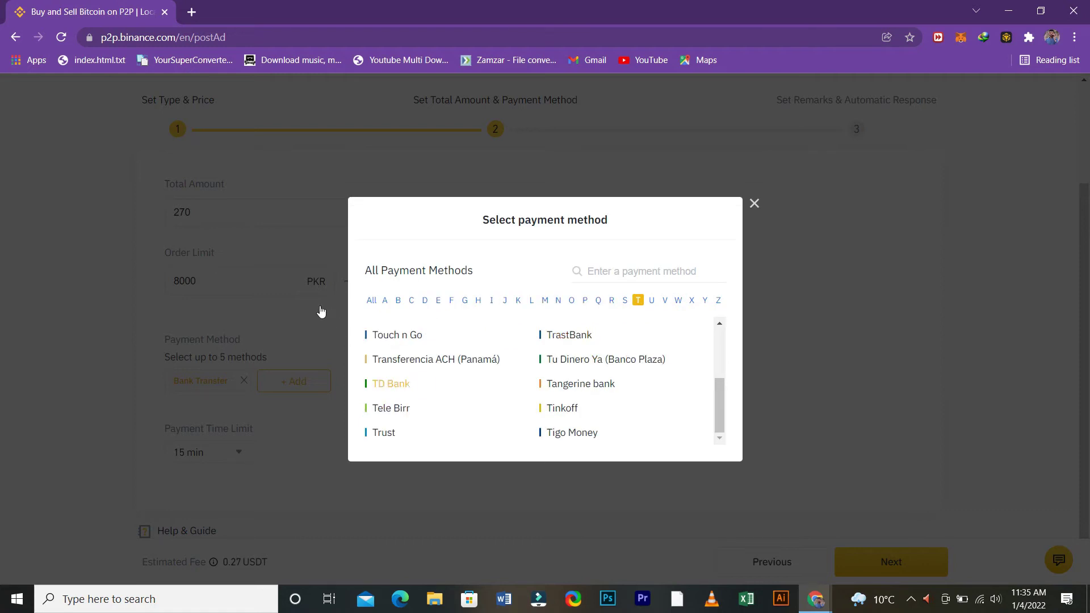
{"action": "scroll", "coordinate": [460, 335], "scroll_direction": "up", "scroll_amount": 3}
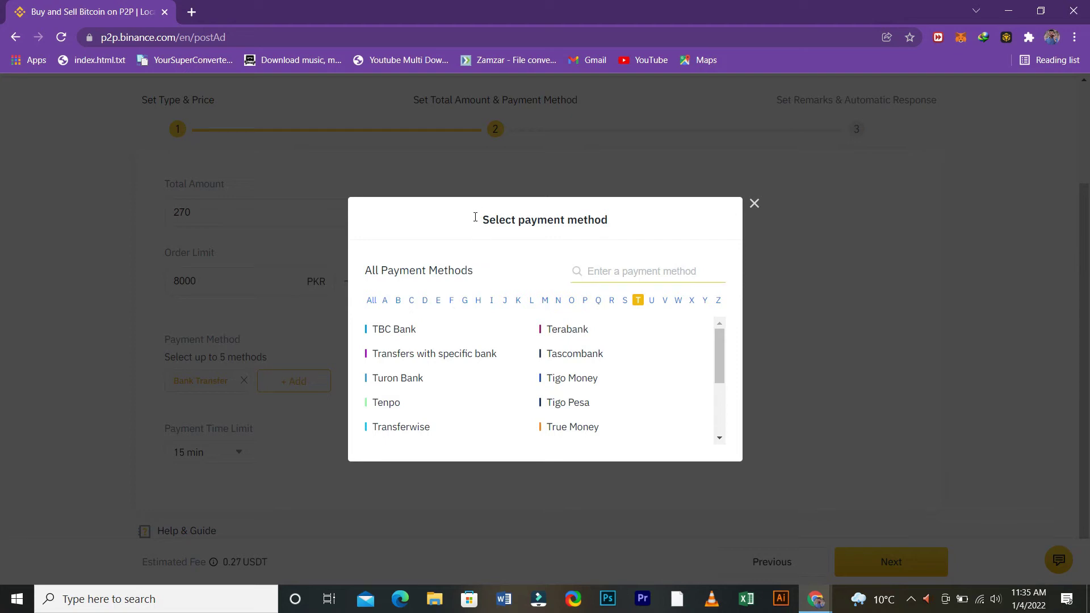
{"action": "type", "text": "easy"}
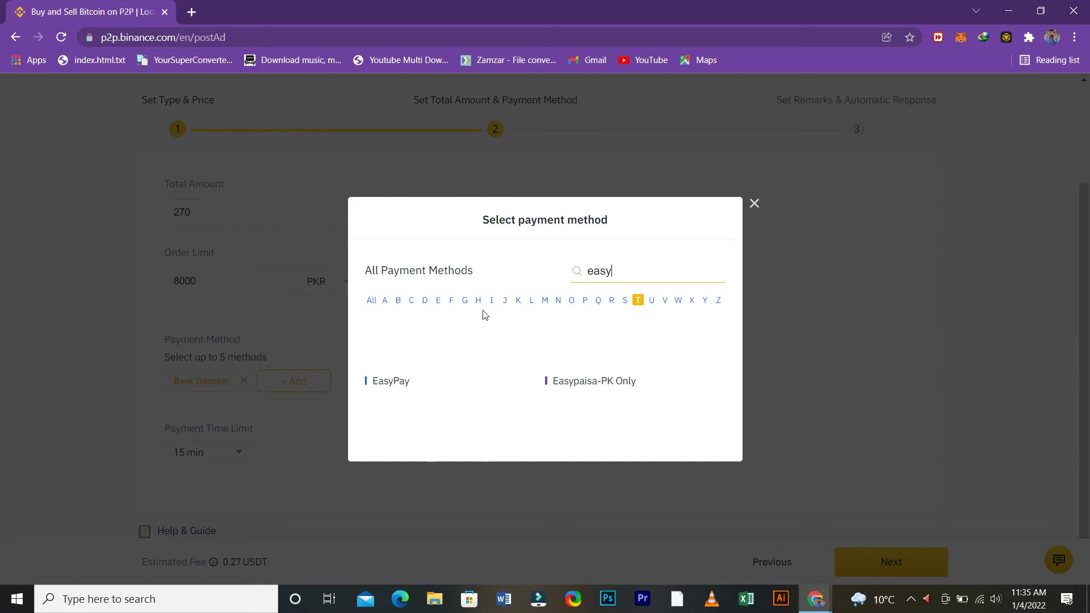
{"action": "key", "text": "Return"}
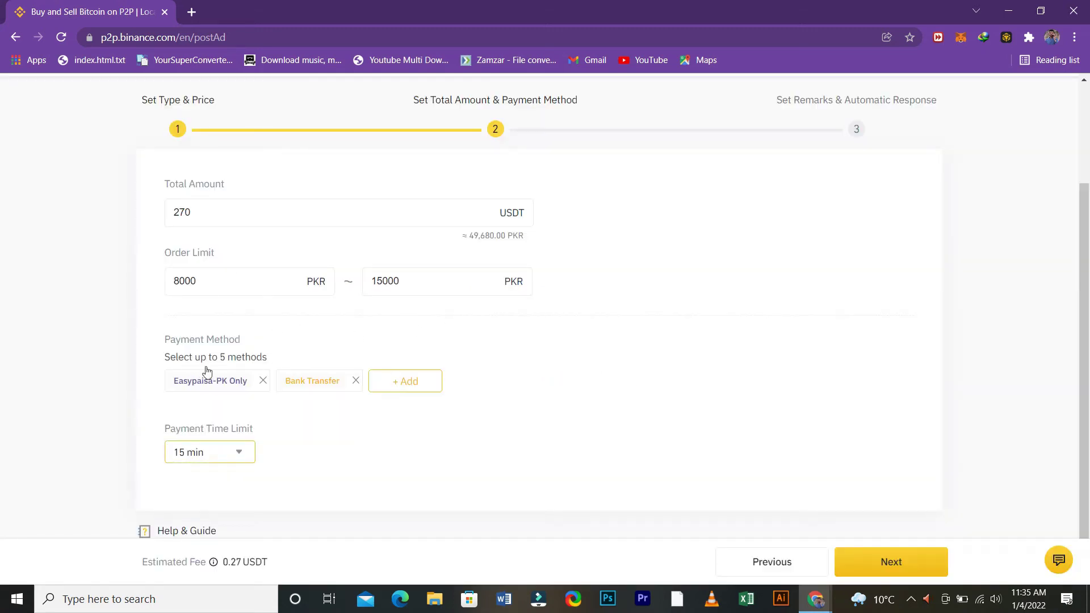
Step: Advance the ad form to step 3, Set Remarks & Automatic Response
{"action": "scroll", "coordinate": [258, 373], "scroll_direction": "down", "scroll_amount": 1}
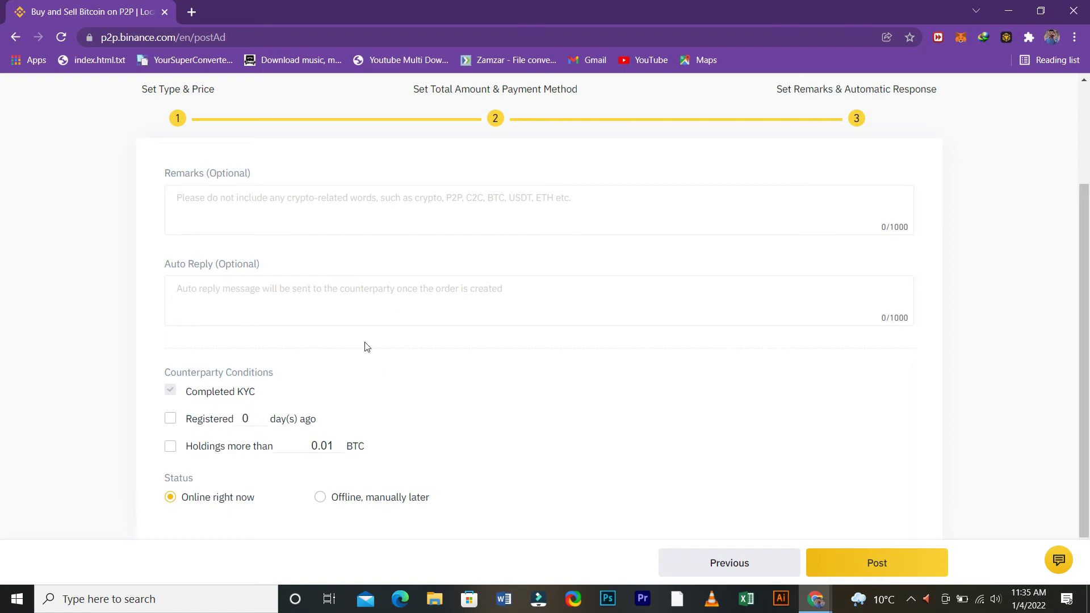
Step: Write an auto-reply asking buyers to call the seller's contact phone number when offline
{"action": "scroll", "coordinate": [390, 323], "scroll_direction": "up", "scroll_amount": 3}
{"action": "scroll", "coordinate": [405, 338], "scroll_direction": "down", "scroll_amount": 1}
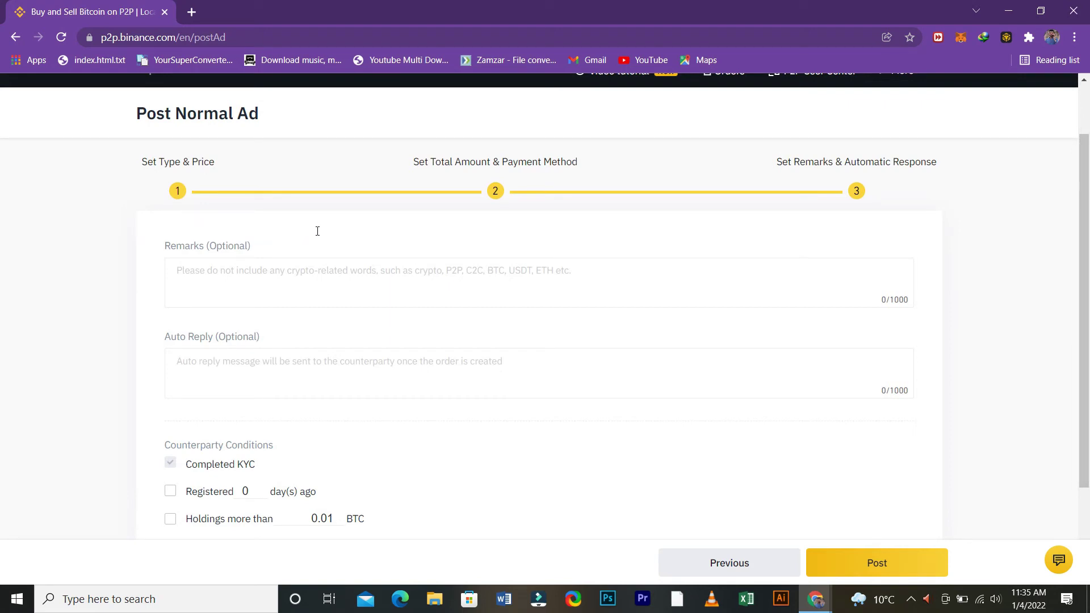
{"action": "key", "text": "Tab"}
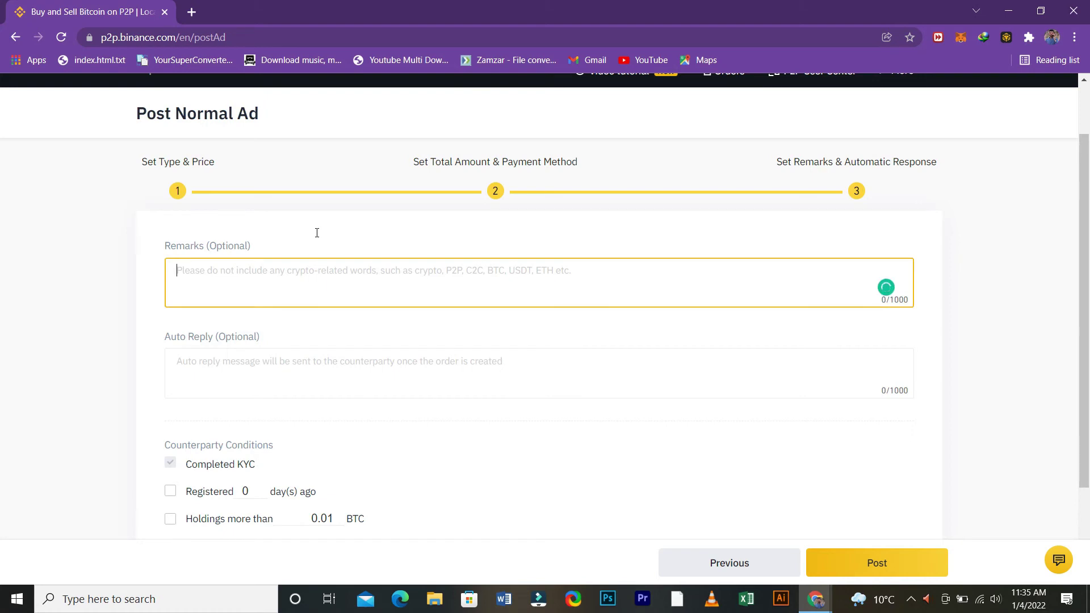
{"action": "key", "text": "Tab"}
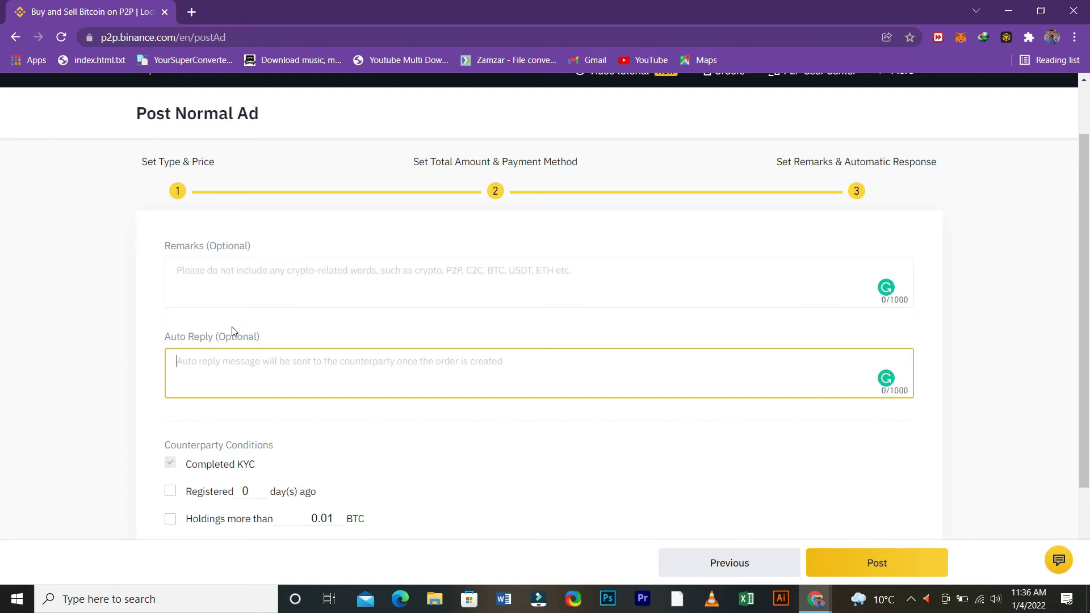
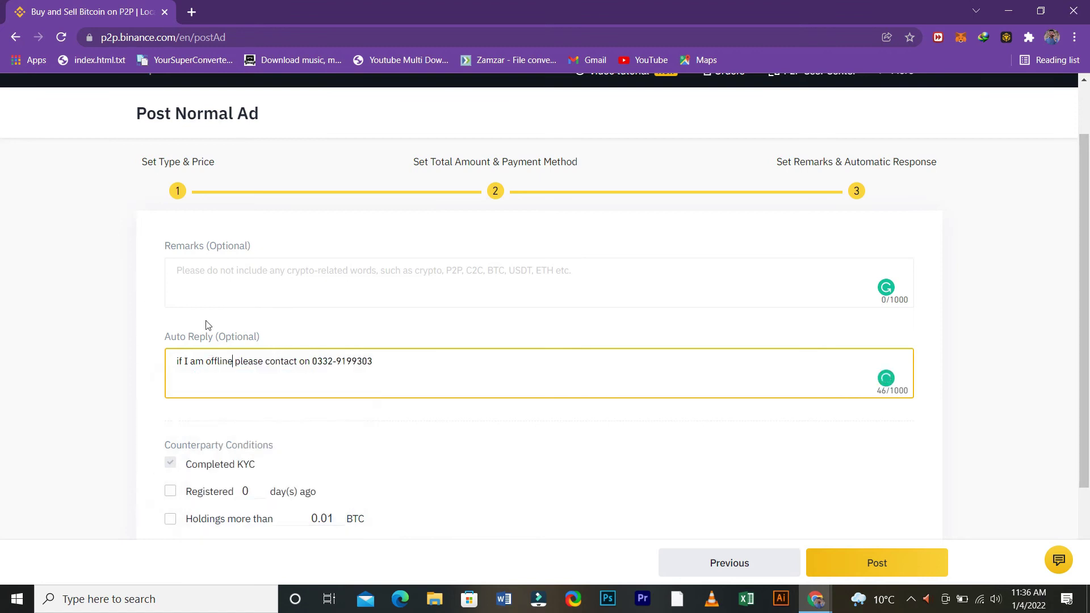
{"action": "scroll", "coordinate": [171, 346], "scroll_direction": "down", "scroll_amount": 2}
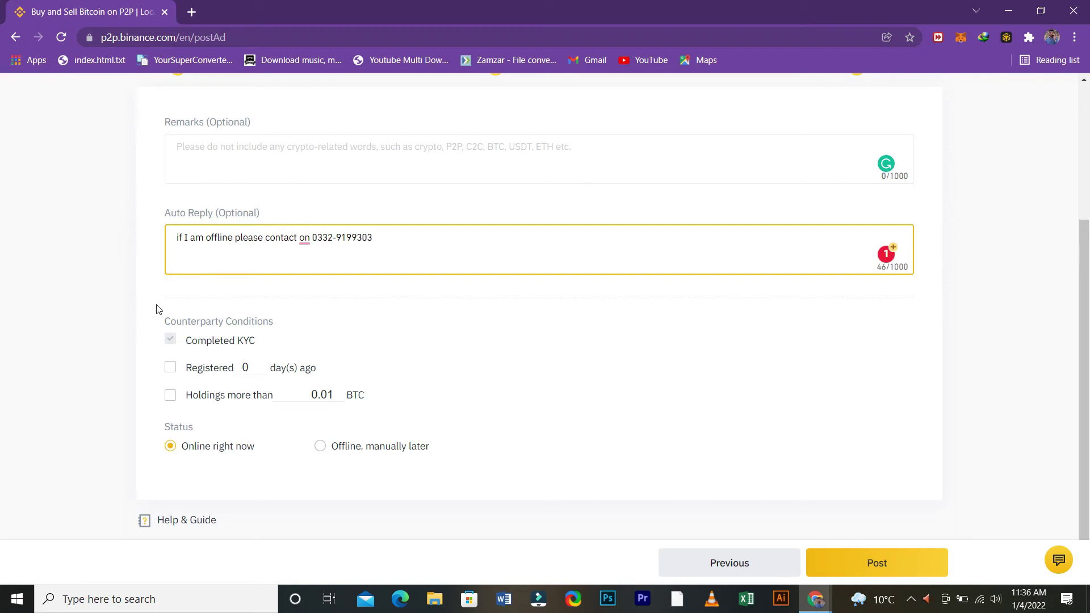
Step: Require counterparties registered at least 60 days ago, then bring up the posting summary
{"action": "key", "text": "Tab"}
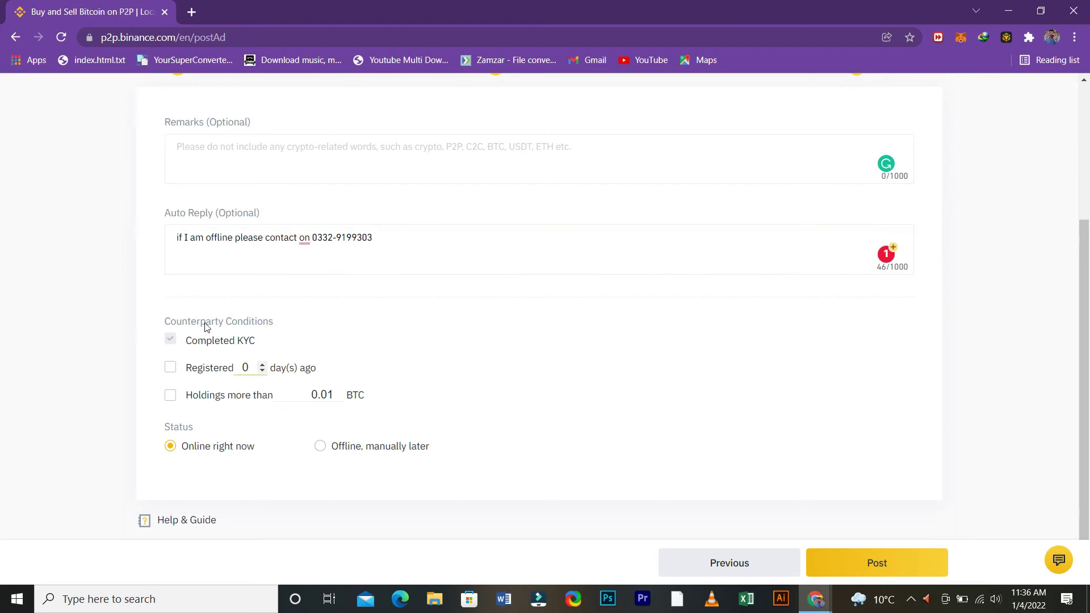
{"action": "key", "text": "BackSpace"}
{"action": "type", "text": "3"}
{"action": "type", "text": "0"}
{"action": "key", "text": "BackSpace"}
{"action": "type", "text": "60"}
{"action": "left_click", "coordinate": [268, 315]}
{"action": "scroll", "coordinate": [331, 289], "scroll_direction": "up", "scroll_amount": 1}
{"action": "scroll", "coordinate": [206, 388], "scroll_direction": "down", "scroll_amount": 1}
{"action": "key", "text": "space"}
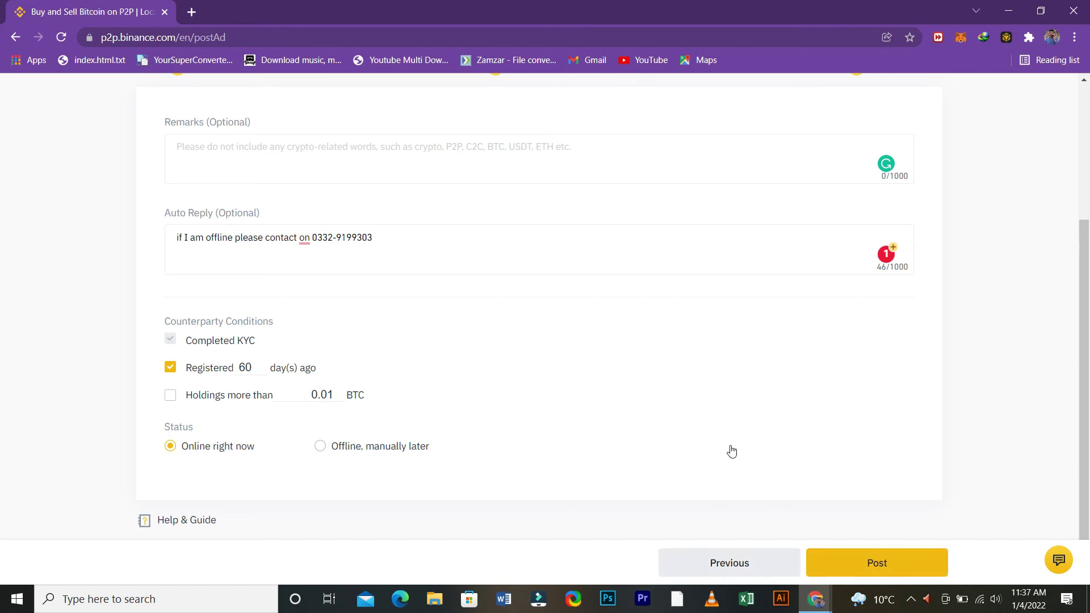
{"action": "key", "text": "Return"}
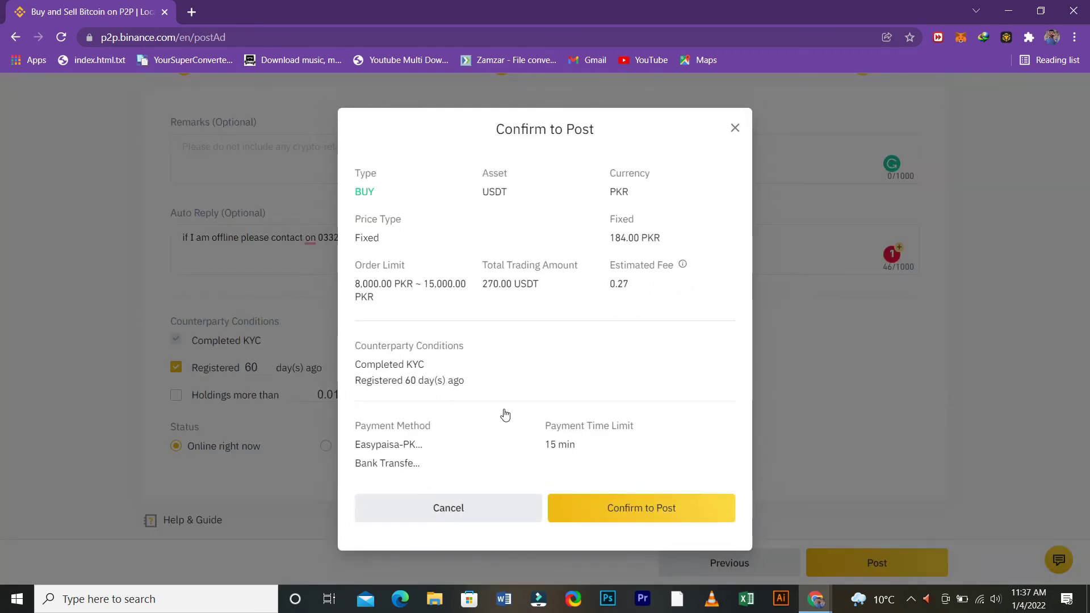
Step: Confirm posting so the BUY USDT/PKR ad at 184.00 appears as Published
{"action": "key", "text": "Escape"}
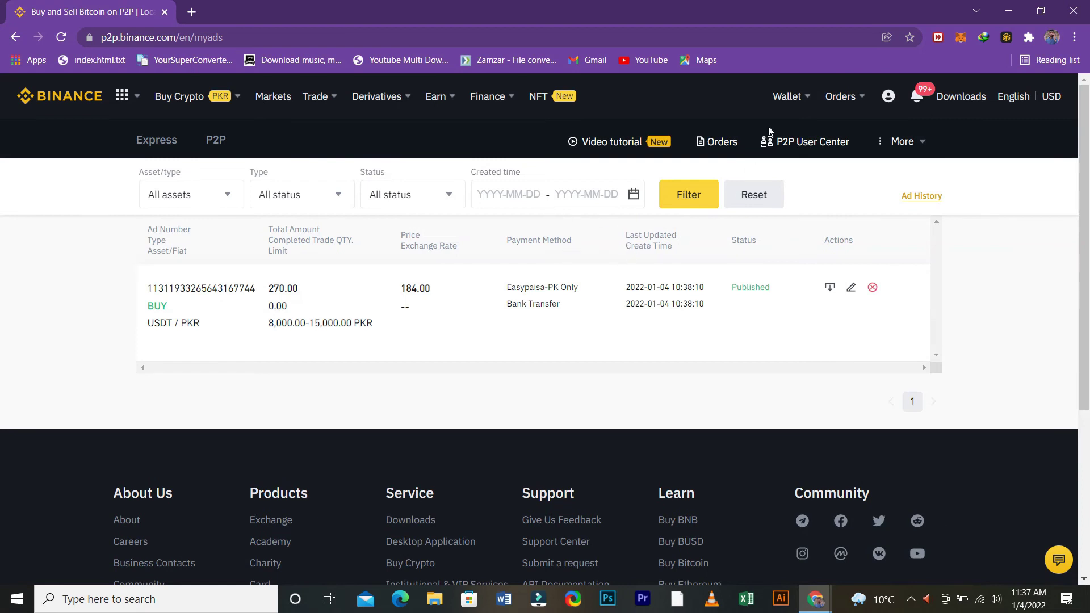
Step: Open a fresh Post Normal Ad form, preset to buying USDT with PKR
{"action": "left_click", "coordinate": [744, 203]}
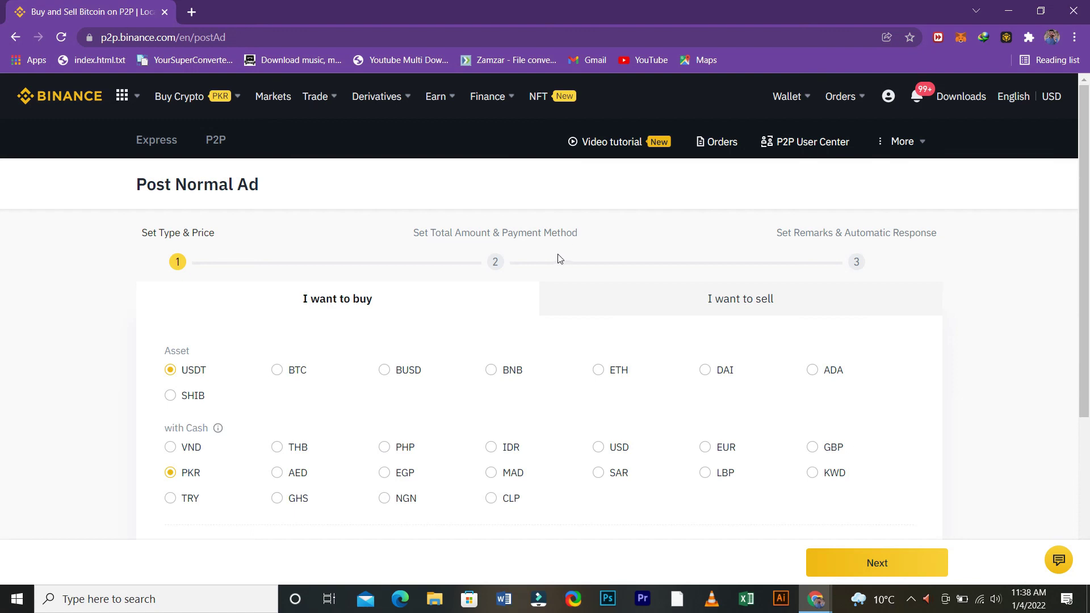
Step: Scroll down the Post Normal Ad form and back up to the buy/sell tabs
{"action": "scroll", "coordinate": [495, 279], "scroll_direction": "down", "scroll_amount": 3}
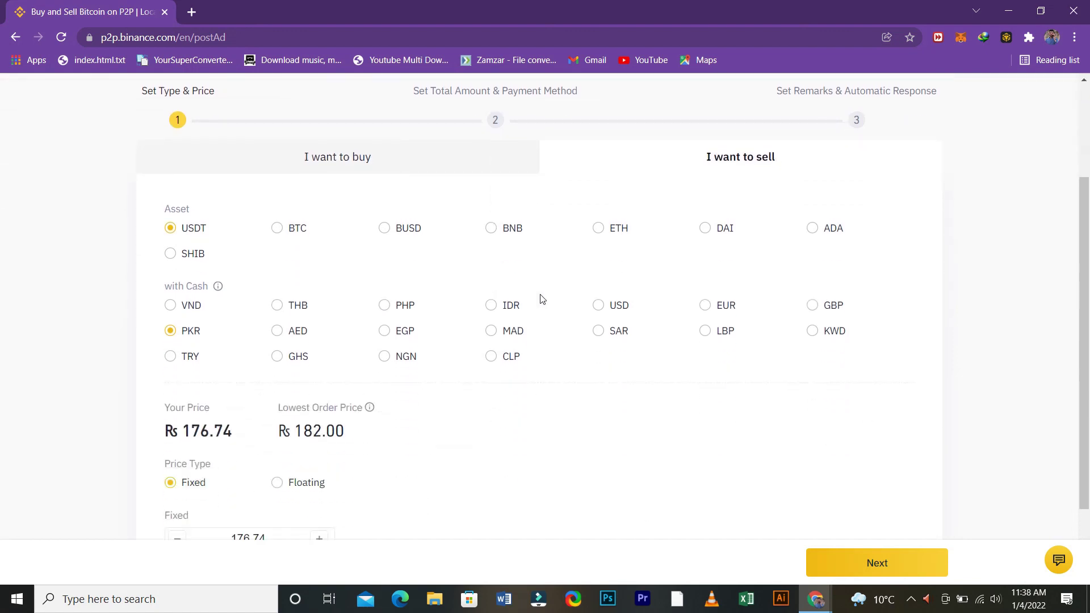
{"action": "scroll", "coordinate": [316, 335], "scroll_direction": "down", "scroll_amount": 2}
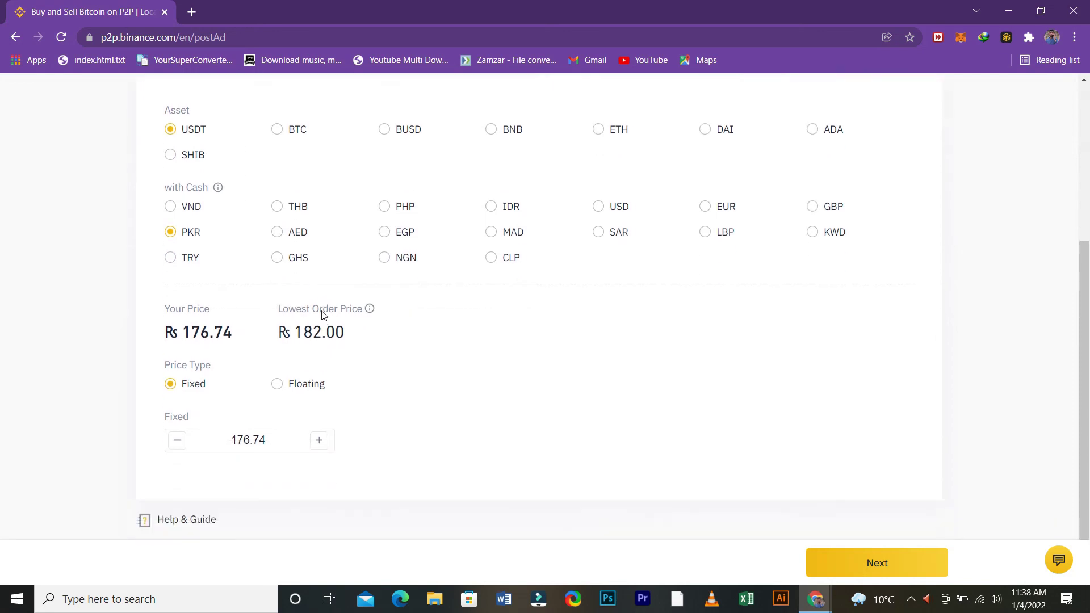
{"action": "scroll", "coordinate": [321, 323], "scroll_direction": "up", "scroll_amount": 5}
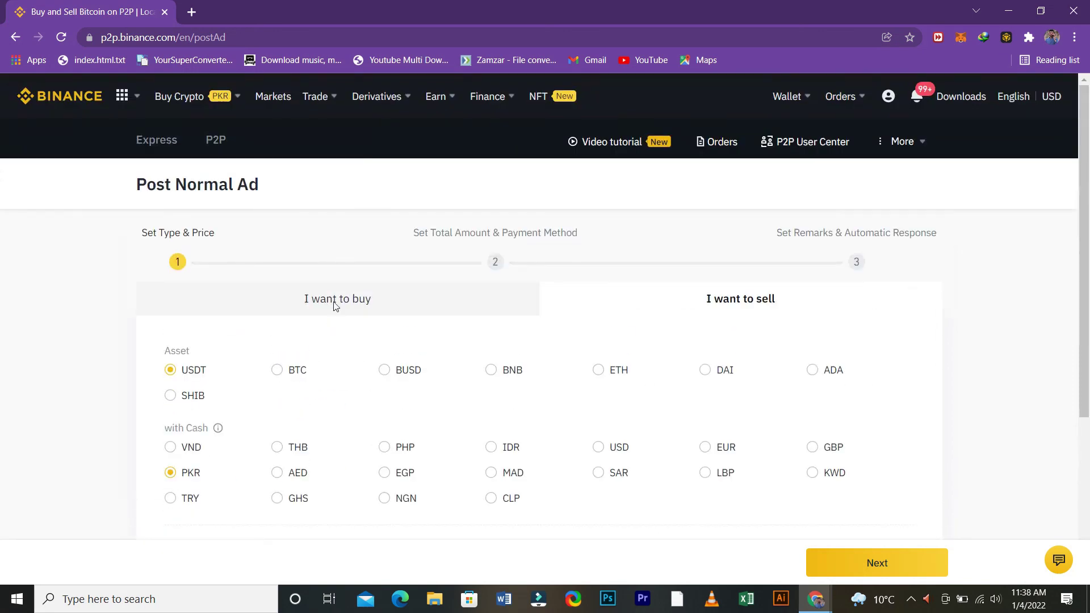